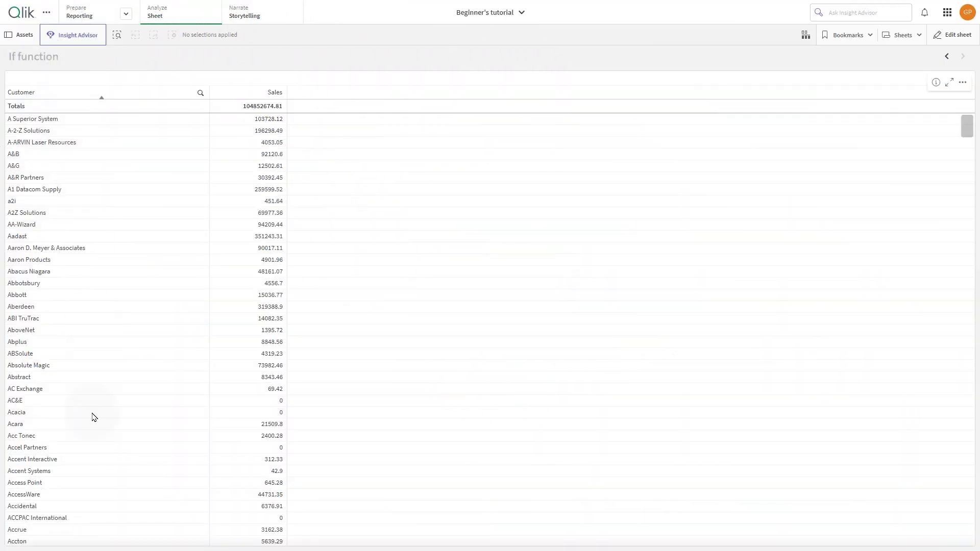
Add a measure column with the expression if(sum(Sales) > 1000, 'High', 'Low').
left_click(945, 35)
left_click(938, 167)
left_click(927, 212)
left_click(959, 192)
type("if (sum(Sales) >")
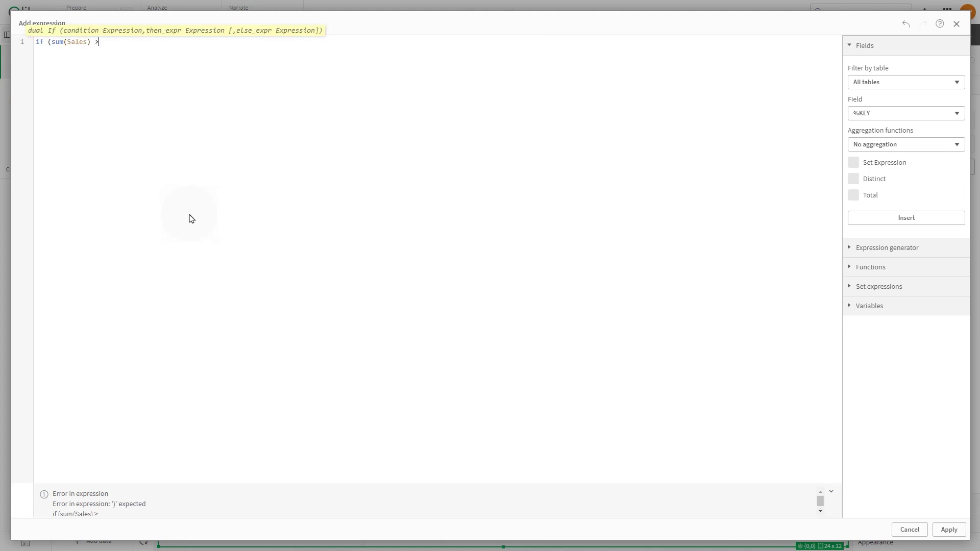
type(" 1000, 'High', 'Low')")
left_click(948, 529)
Replace the column expression with a nested if: 'High' above 1000, 'Medium' above 500, else 'Low'.
left_click(901, 168)
left_click(951, 200)
key("ctrl+a")
key("BackSpace")
type("if (sum(Sales) > 1000, 'High', if (s")
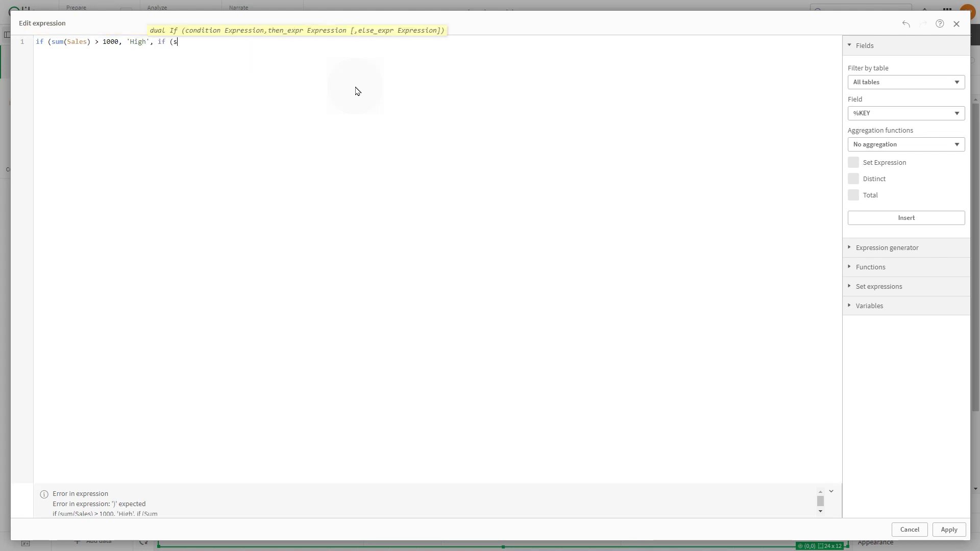
type("um (Sales) >500, 'Medium', 'Low'))")
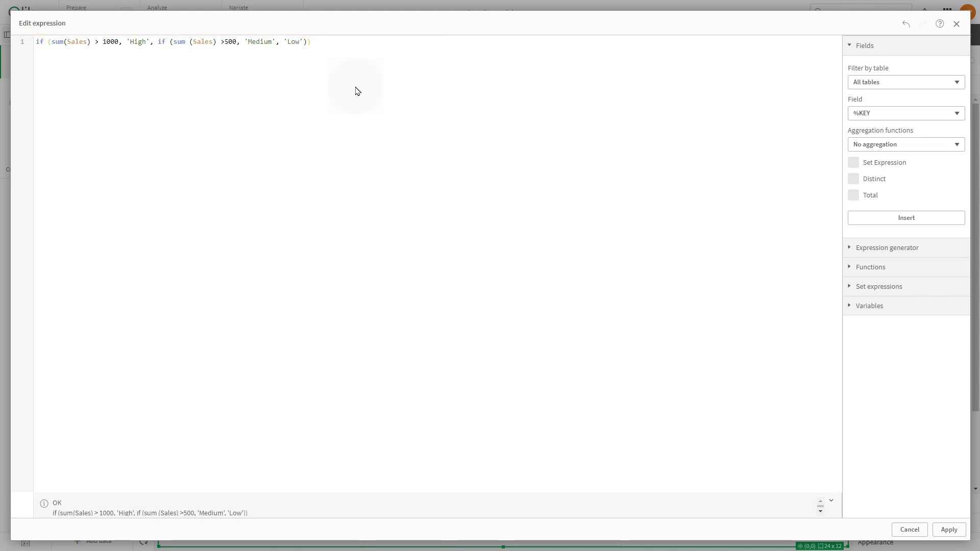
left_click(943, 529)
Write a text colour expression: rgb(1,50,32) above 1000, rgb(51,102,153) above 500, else rgb(213,0,28).
left_click(949, 384)
type("if (sum(Sales)")
key("Home")
key("Right")
key("Right")
key("Right")
type("(")
key("End")
type("> 1000, ")
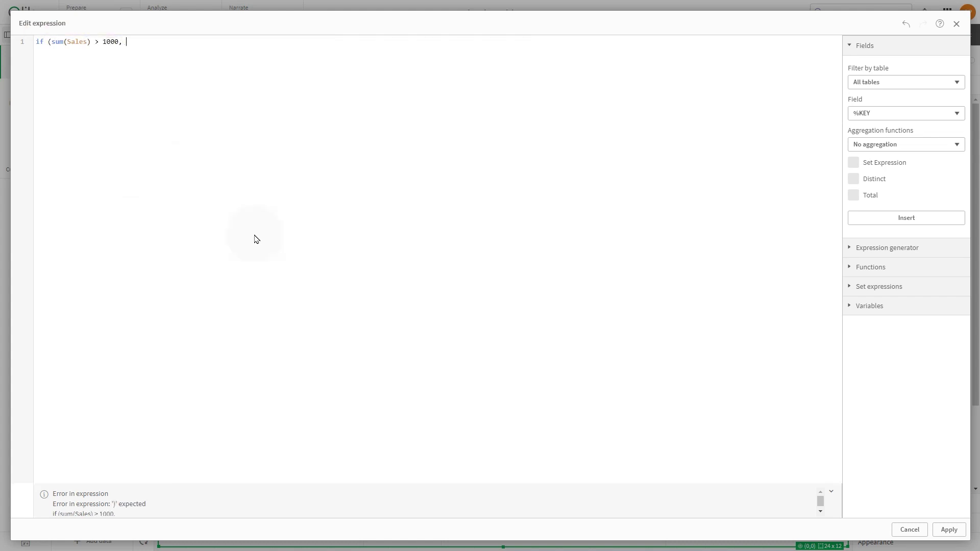
type("rgb (1,50,32),")
key("Return")
type("if (sum(Sales)> 500, rgb(51,102, 153), rgb (213,0,28)))")
key("Return")
Apply the text colours, preview the table, and narrow the High/Medium/Low column.
left_click(948, 530)
left_click(952, 34)
left_click_drag(508, 92, 326, 90)
left_click(952, 35)
left_click(916, 322)
Relabel the High/Medium/Low column as 'Sales'.
left_click(888, 246)
type("Sales")
key("Return")
left_click(932, 171)
Add a measure column with if(rank(Sum(Sales)) <=10, 'Top Sellers', '').
left_click(934, 191)
left_click(925, 231)
left_click(959, 218)
type("if(rank(Sum(Sales)) <=10, 'Top Selle")
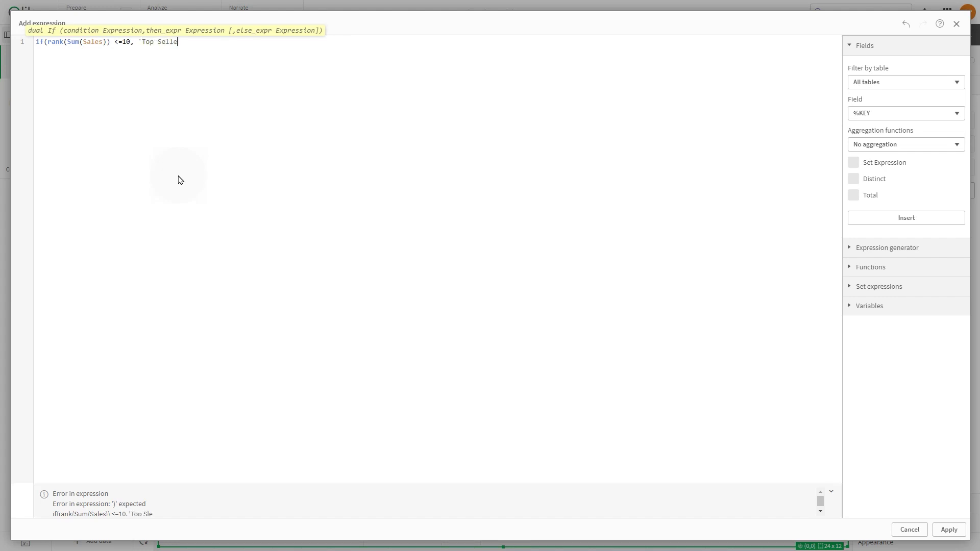
type("rs', '')")
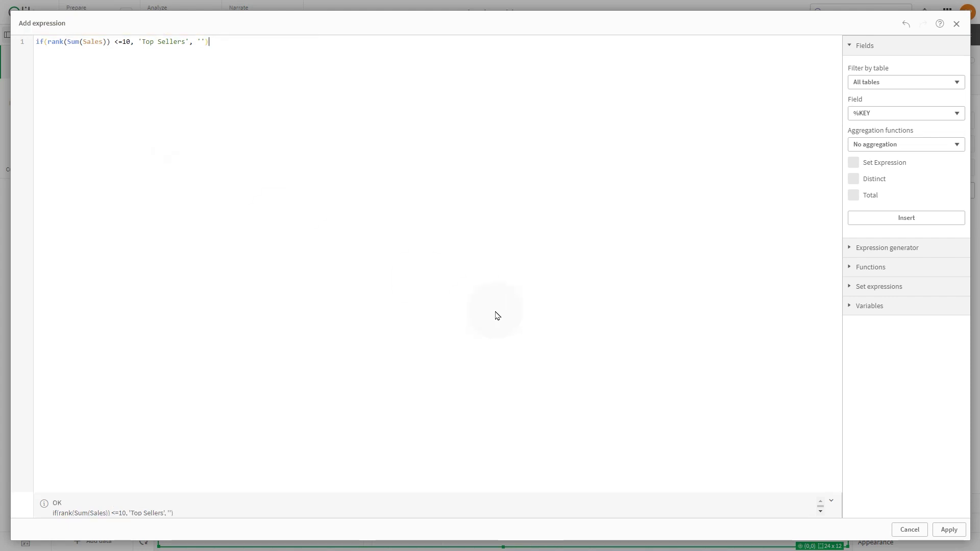